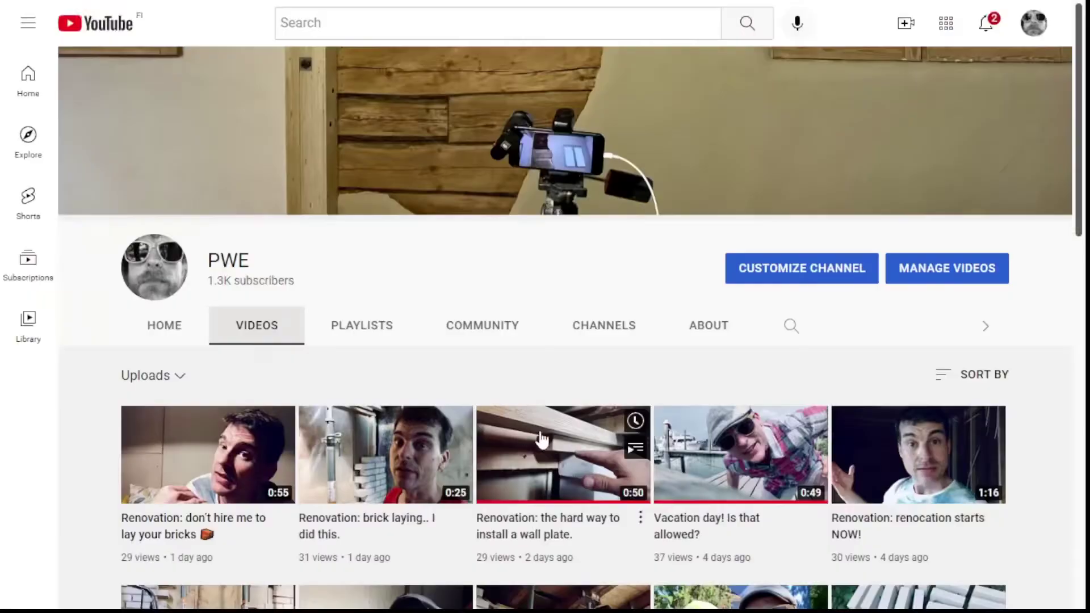
Scroll the YouTube channel's Videos page to bring the recent uploads grid into view.
{"action": "scroll", "coordinate": [499, 409], "scroll_direction": "down", "scroll_amount": 5}
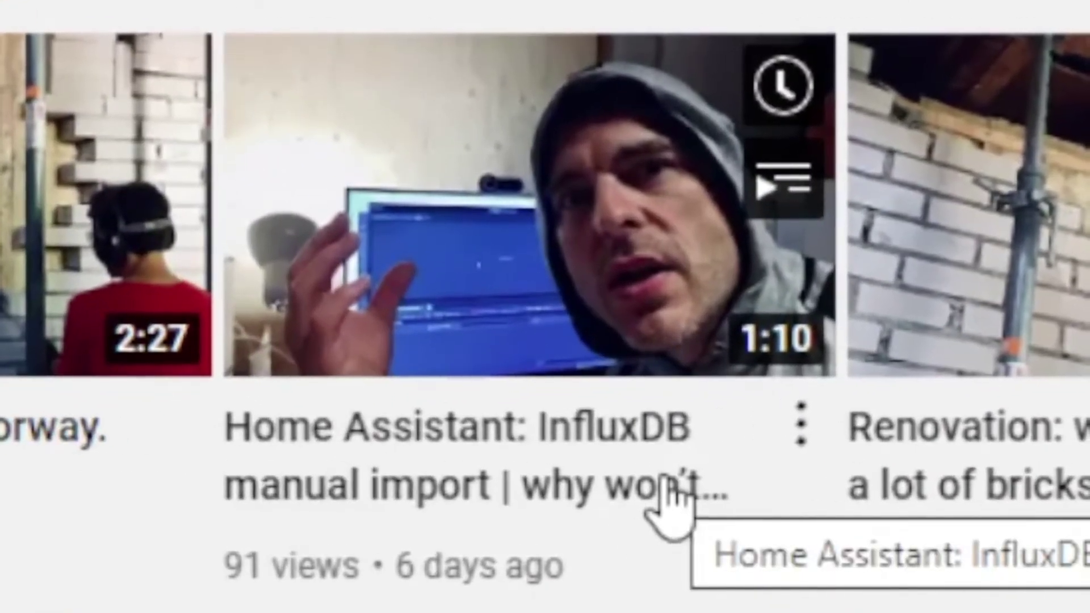
Scroll the uploads down to the 'Home Assistant: InfluxDB manual import' video.
{"action": "scroll", "coordinate": [624, 482], "scroll_direction": "down", "scroll_amount": 3}
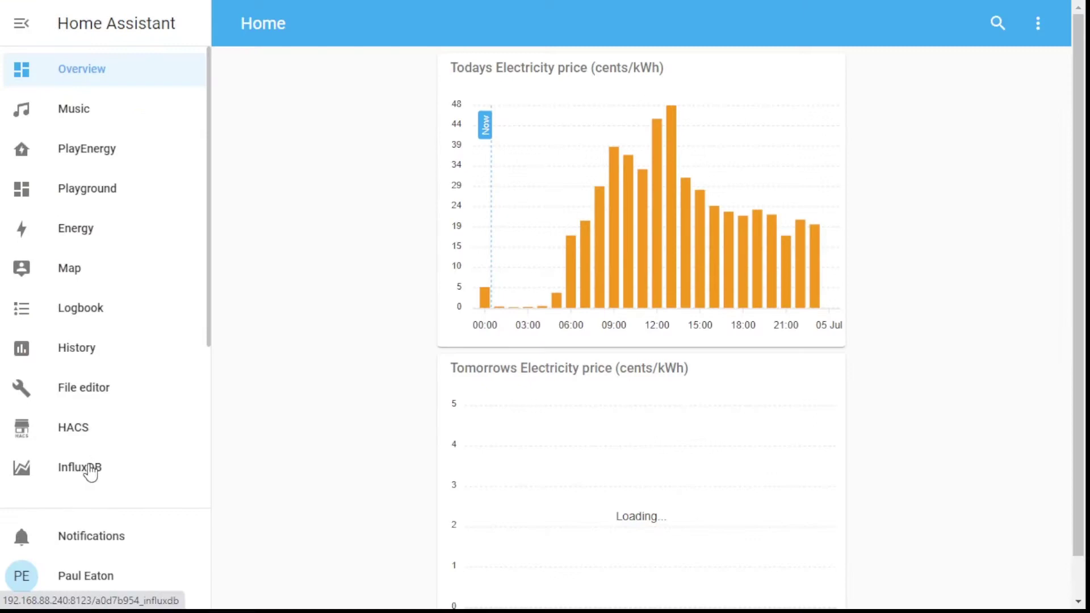
Open the InfluxDB add-on from the Home Assistant sidebar and collapse the side menu to icons.
{"action": "left_click", "coordinate": [88, 468]}
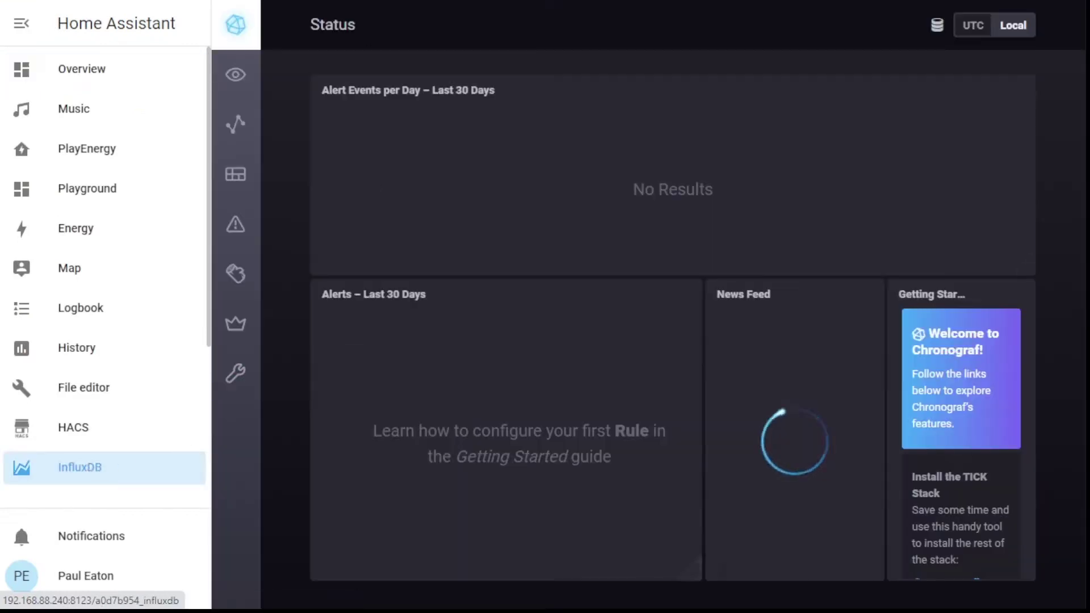
{"action": "left_click", "coordinate": [21, 26]}
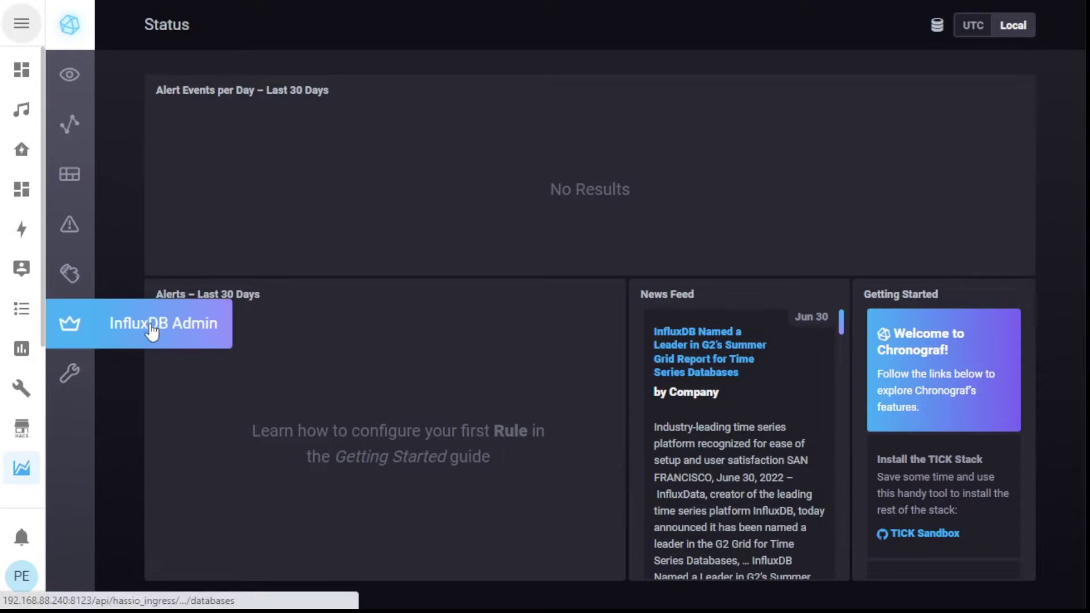
Create a database named Testing in InfluxDB Admin, then go to the Explore page.
{"action": "left_click", "coordinate": [152, 332]}
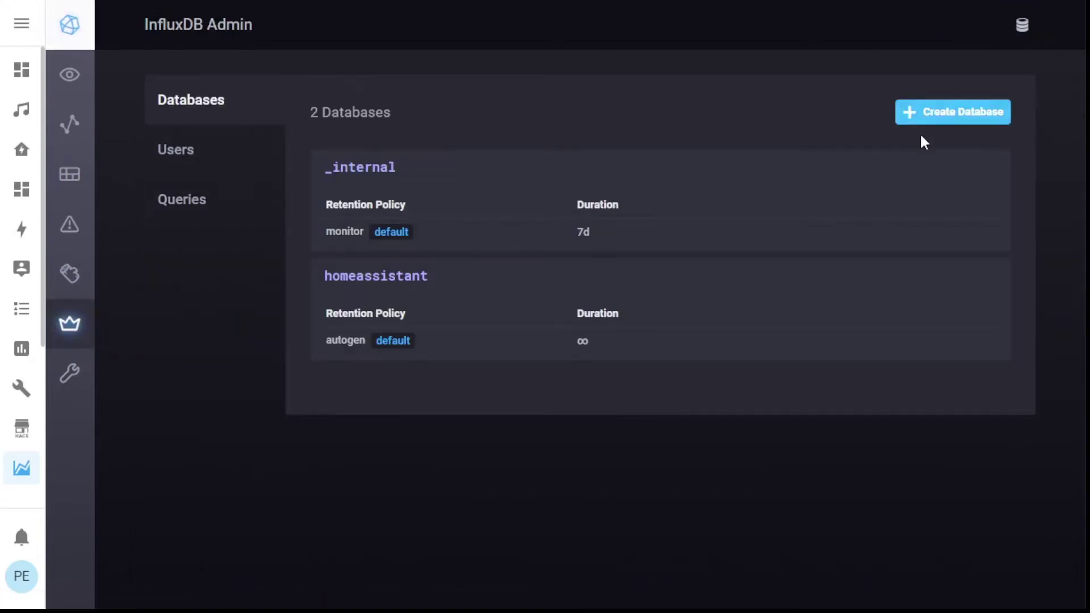
{"action": "left_click", "coordinate": [950, 116]}
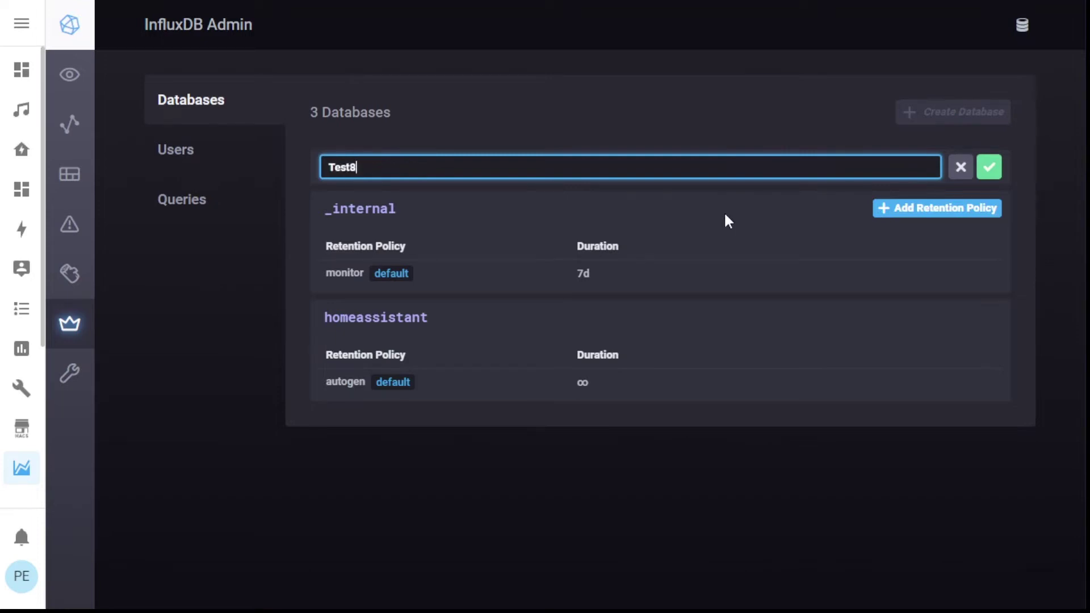
{"action": "left_click", "coordinate": [989, 170]}
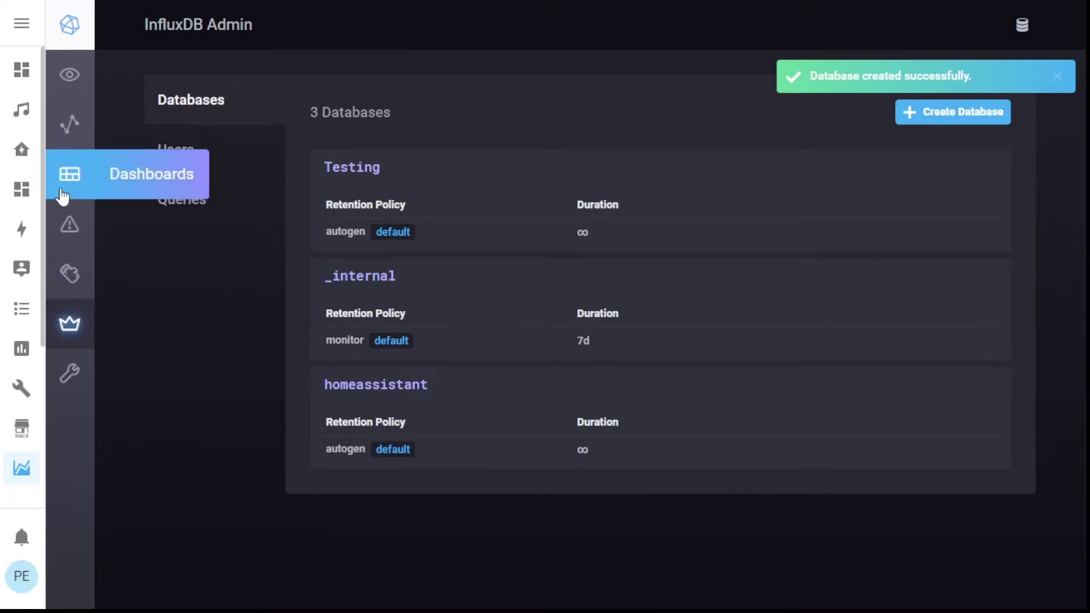
{"action": "left_click", "coordinate": [136, 138]}
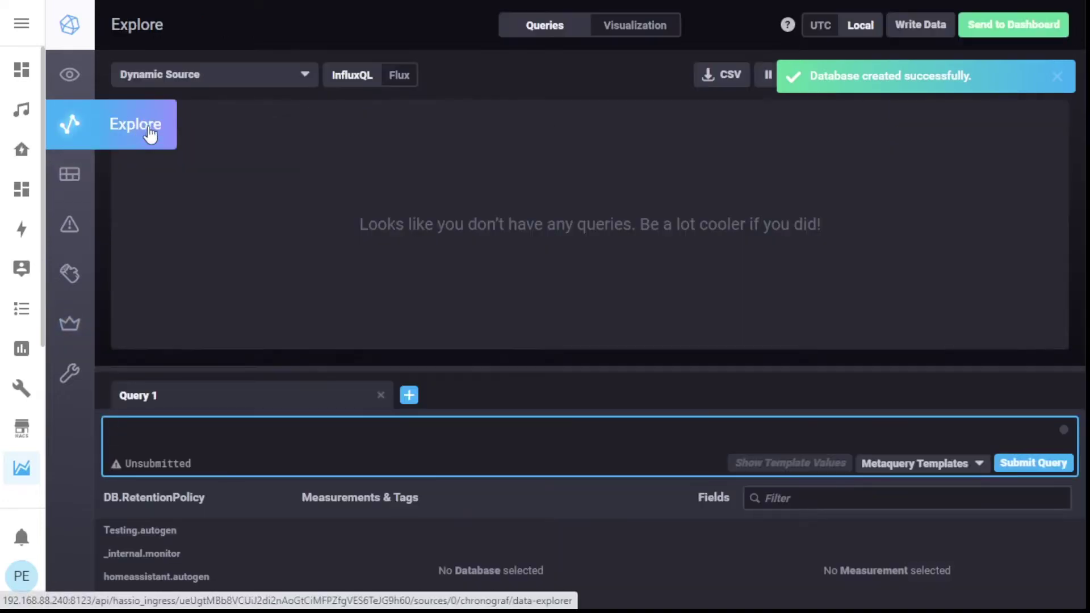
Open the Write Data dialog from Explore in Manual Entry mode.
{"action": "left_click", "coordinate": [927, 27]}
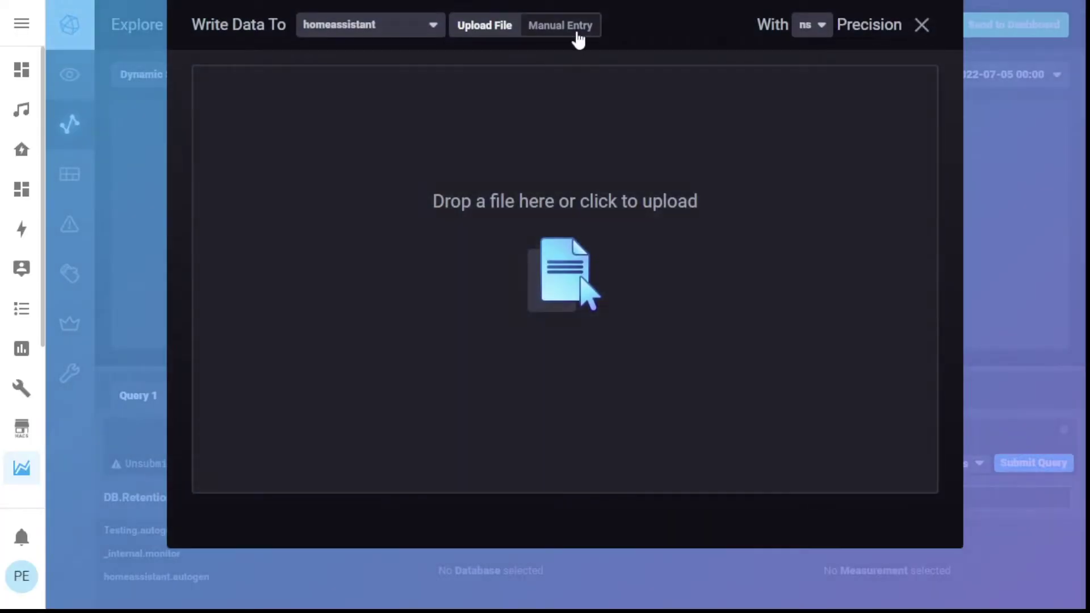
{"action": "left_click", "coordinate": [579, 33]}
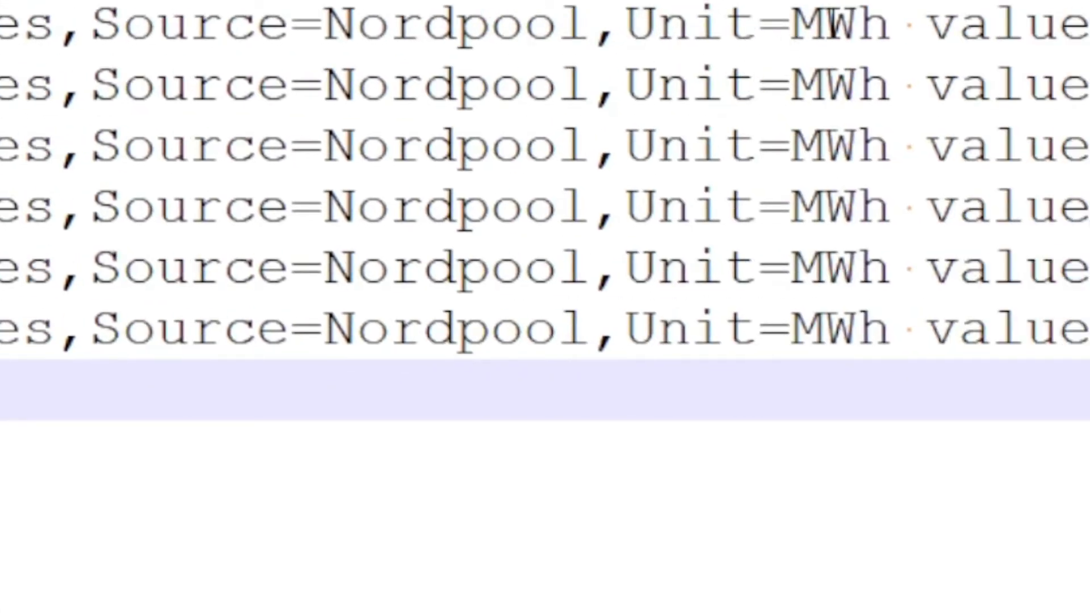
{"action": "left_click", "coordinate": [903, 34]}
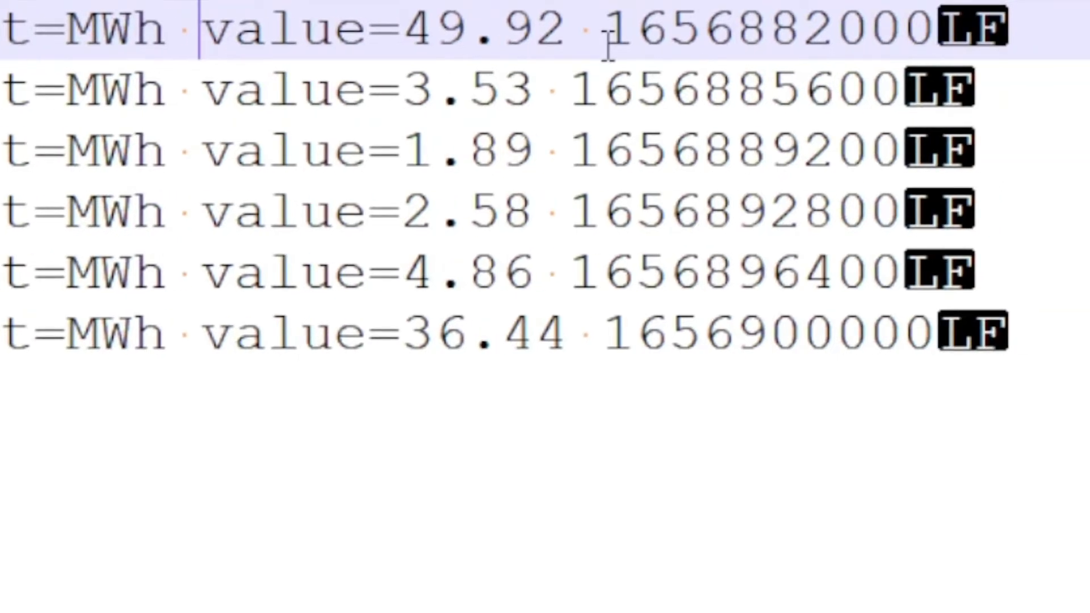
{"action": "left_click_drag", "start_coordinate": [615, 26], "coordinate": [934, 25]}
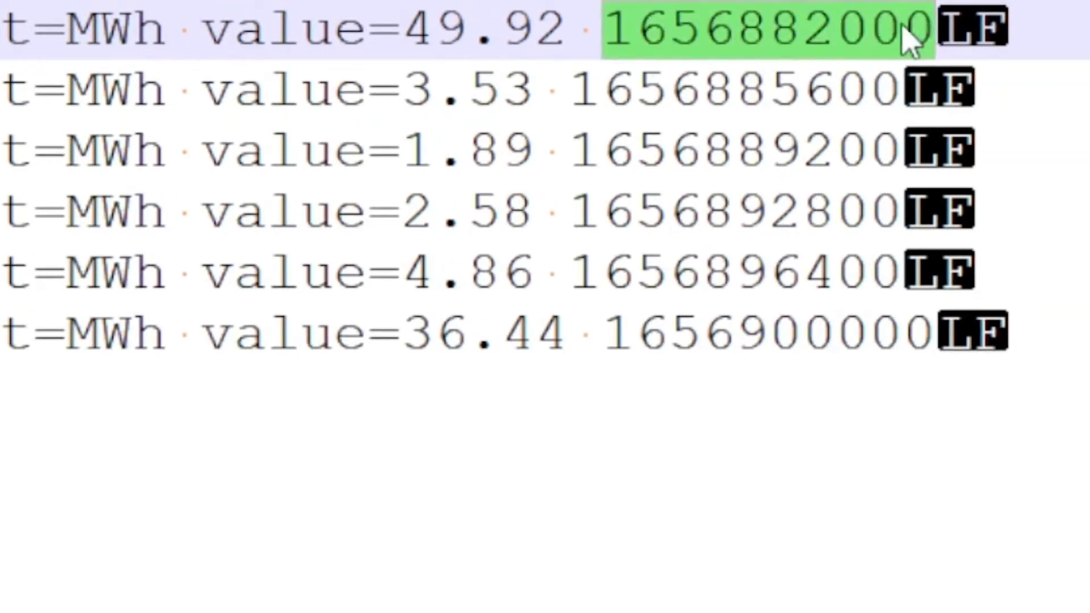
{"action": "left_click", "coordinate": [1044, 24]}
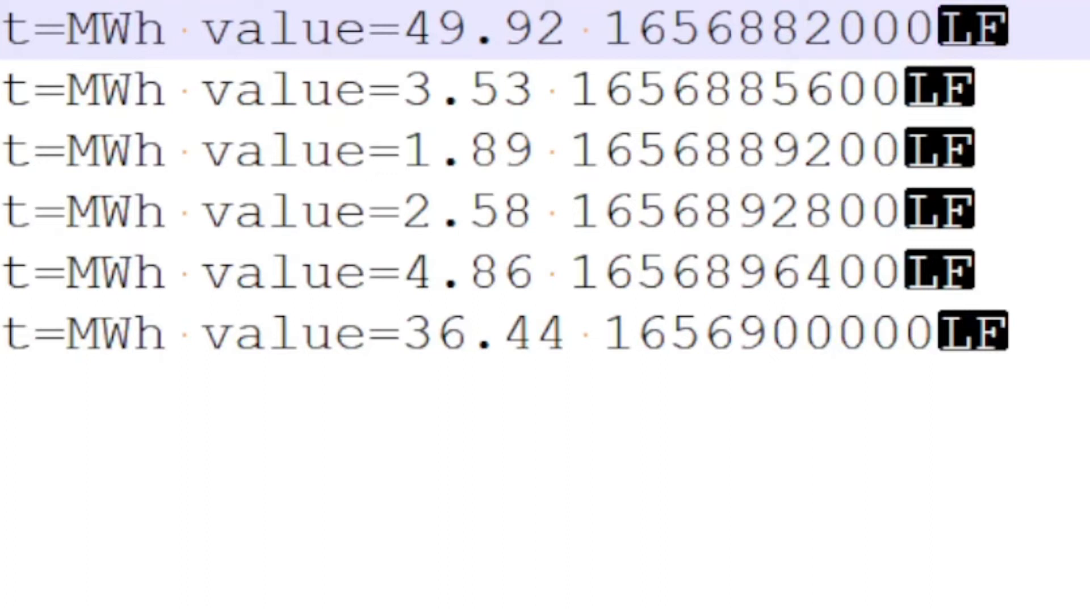
{"action": "left_click", "coordinate": [5, 395]}
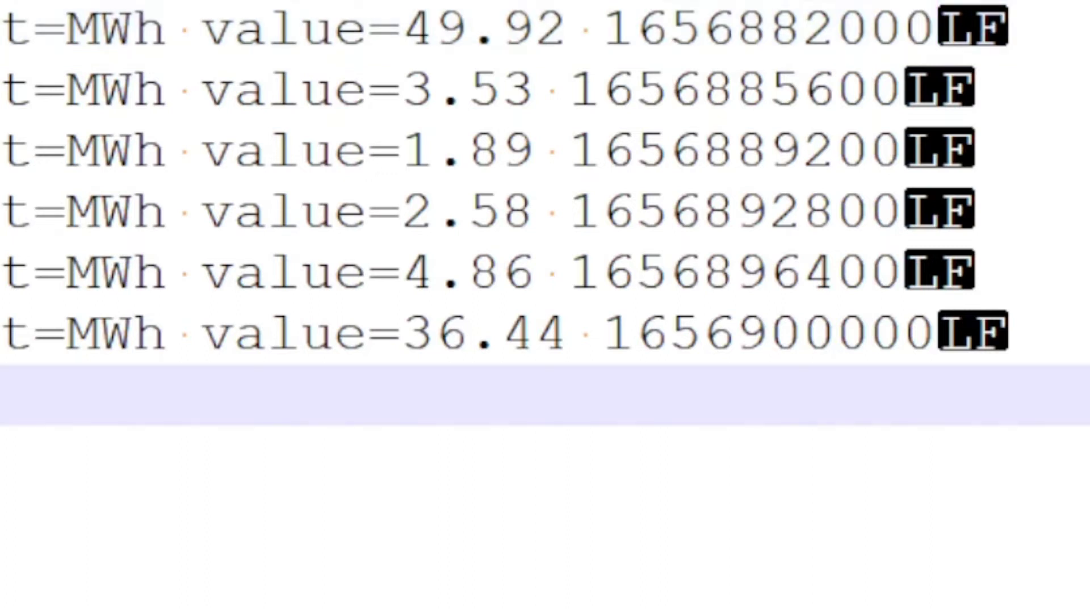
{"action": "left_click", "coordinate": [1073, 340]}
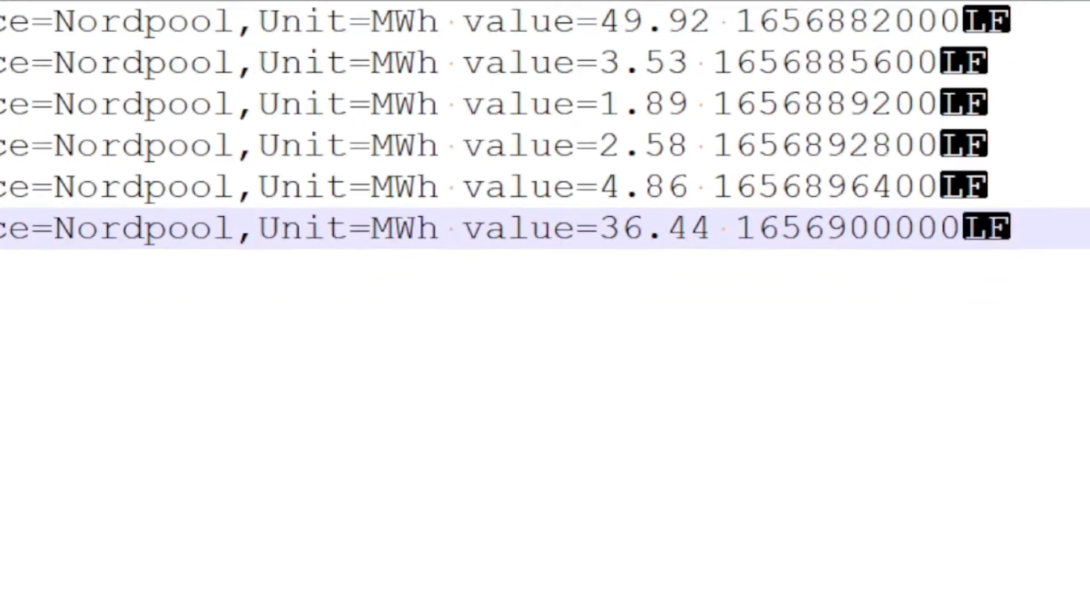
{"action": "left_click", "coordinate": [87, 454]}
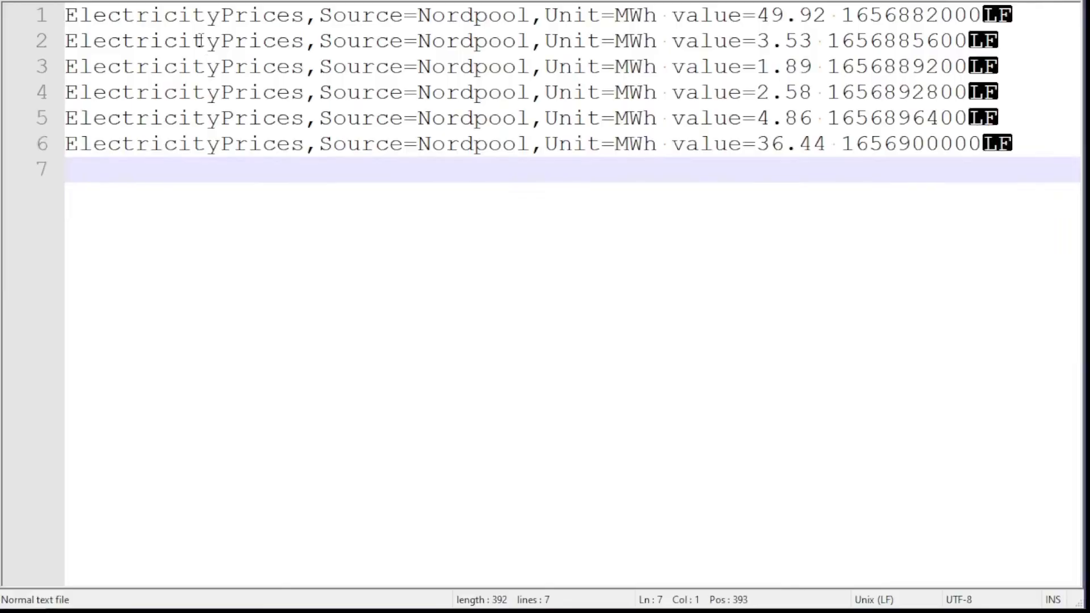
{"action": "key", "text": "alt+Tab"}
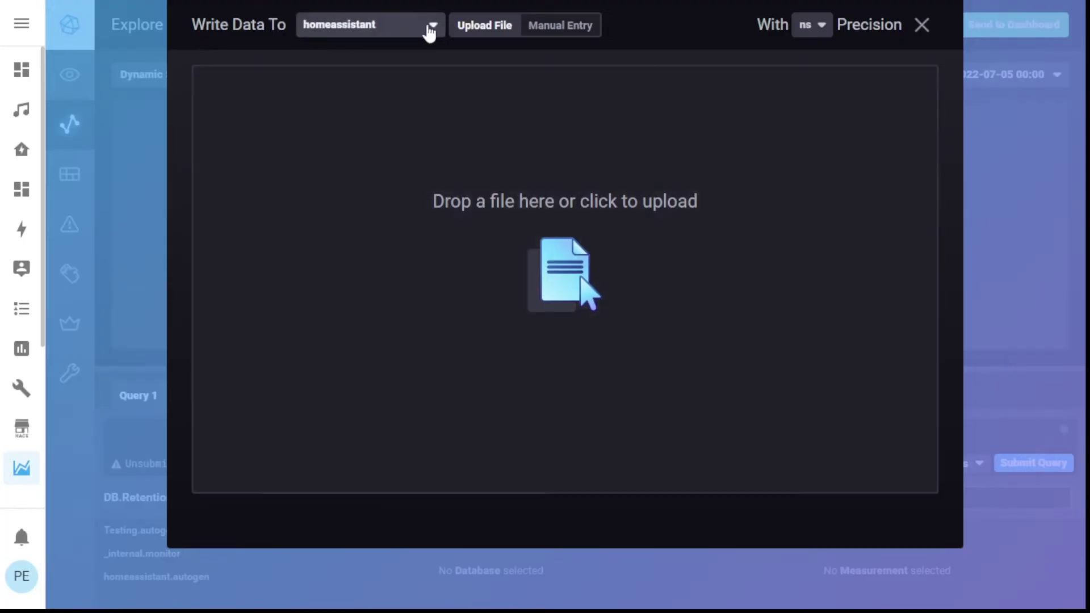
Set Write Data to target the Testing database with s timestamp precision.
{"action": "left_click", "coordinate": [430, 31]}
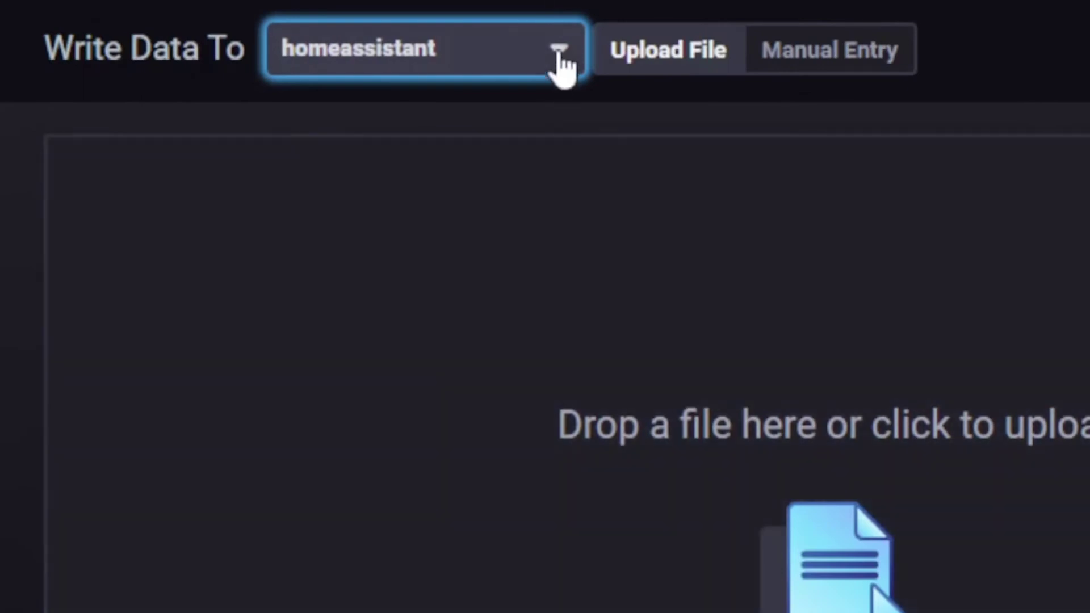
{"action": "left_click", "coordinate": [556, 57]}
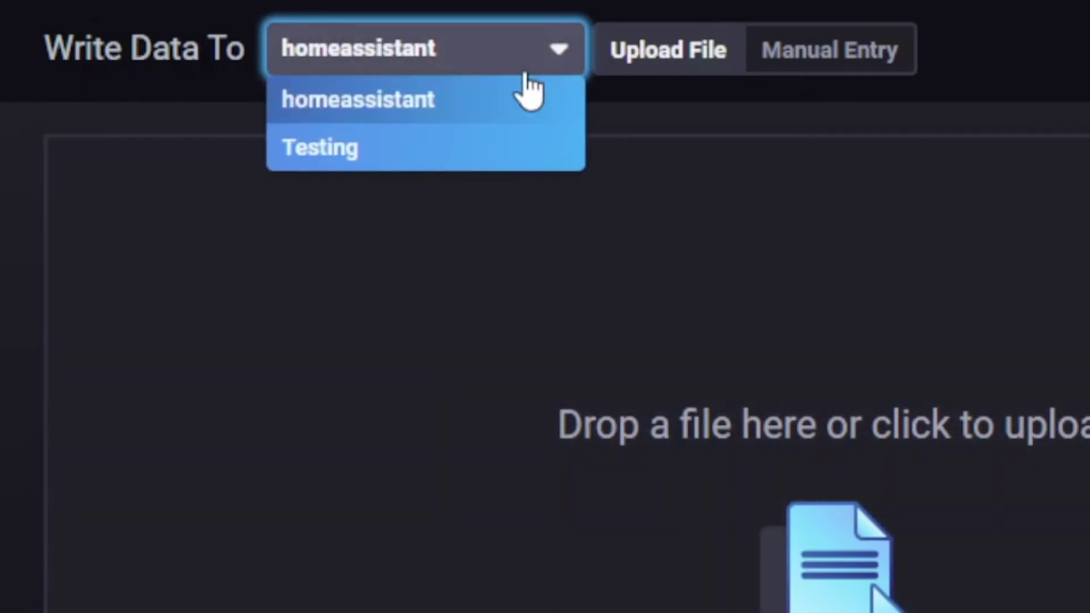
{"action": "left_click", "coordinate": [339, 149]}
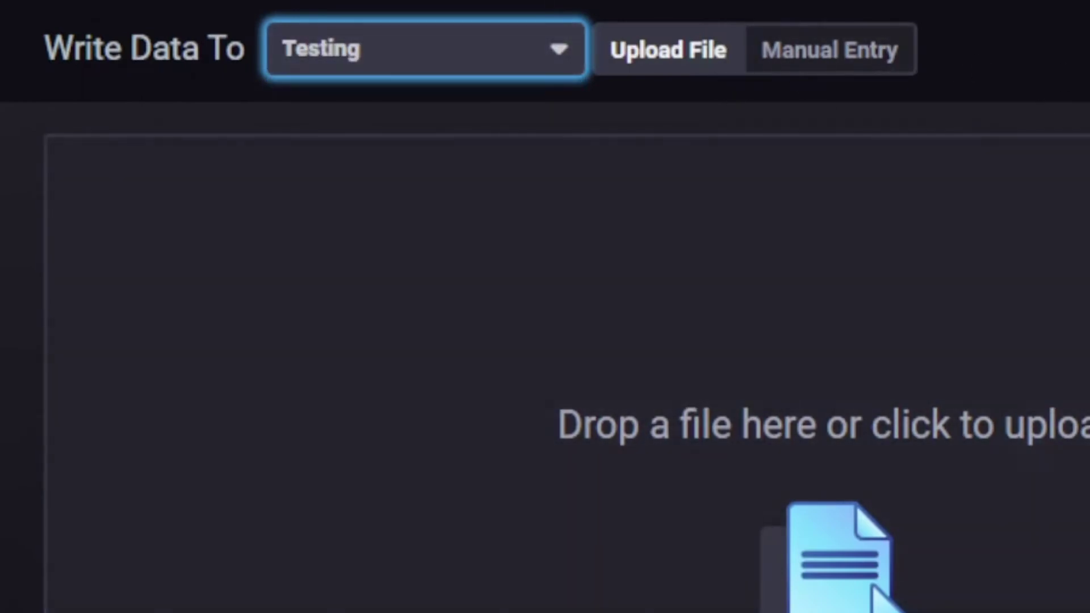
{"action": "left_click", "coordinate": [821, 49]}
{"action": "left_click", "coordinate": [817, 103]}
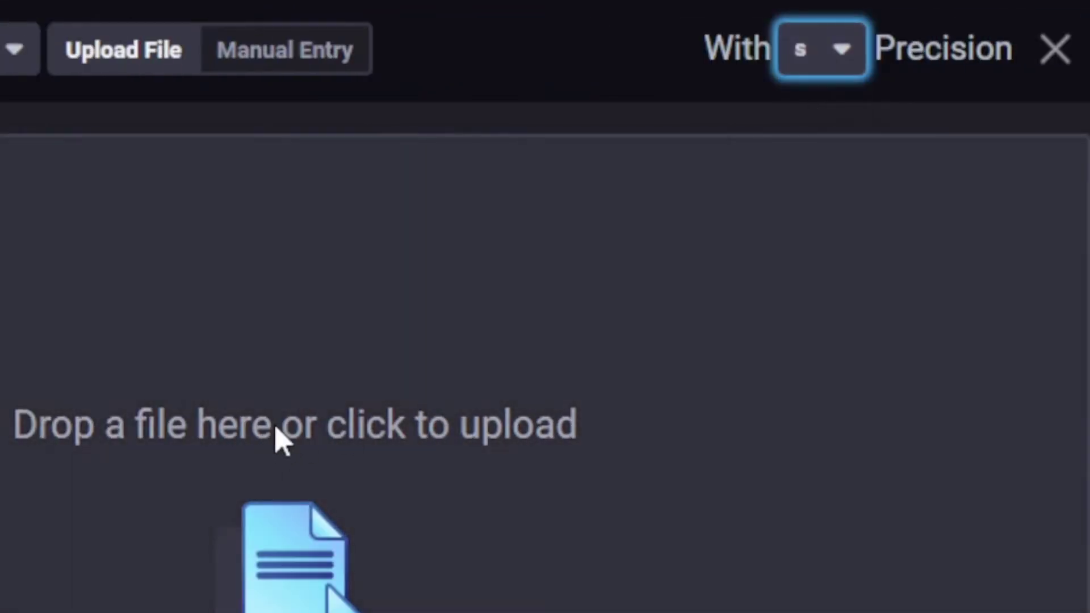
Load DoesItWork.csv as the file to upload.
{"action": "left_click", "coordinate": [277, 432]}
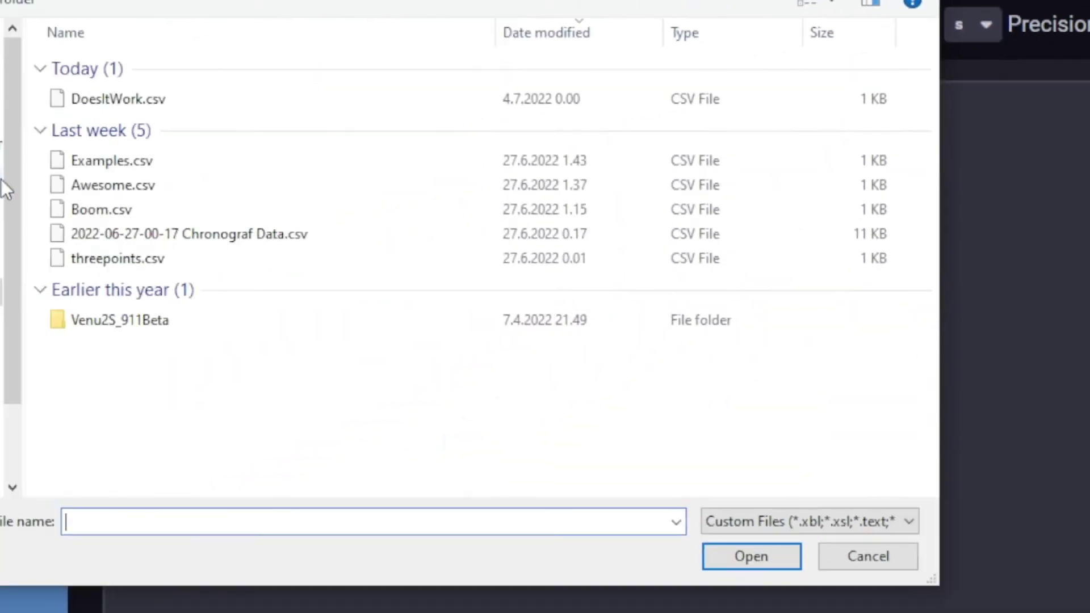
{"action": "left_click", "coordinate": [145, 99]}
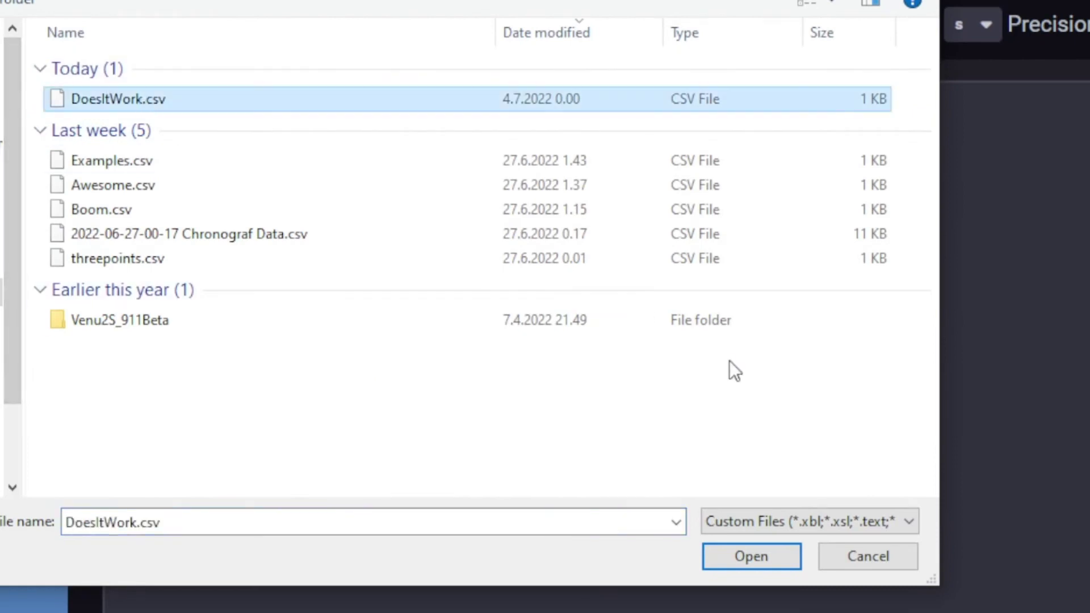
{"action": "left_click", "coordinate": [750, 556]}
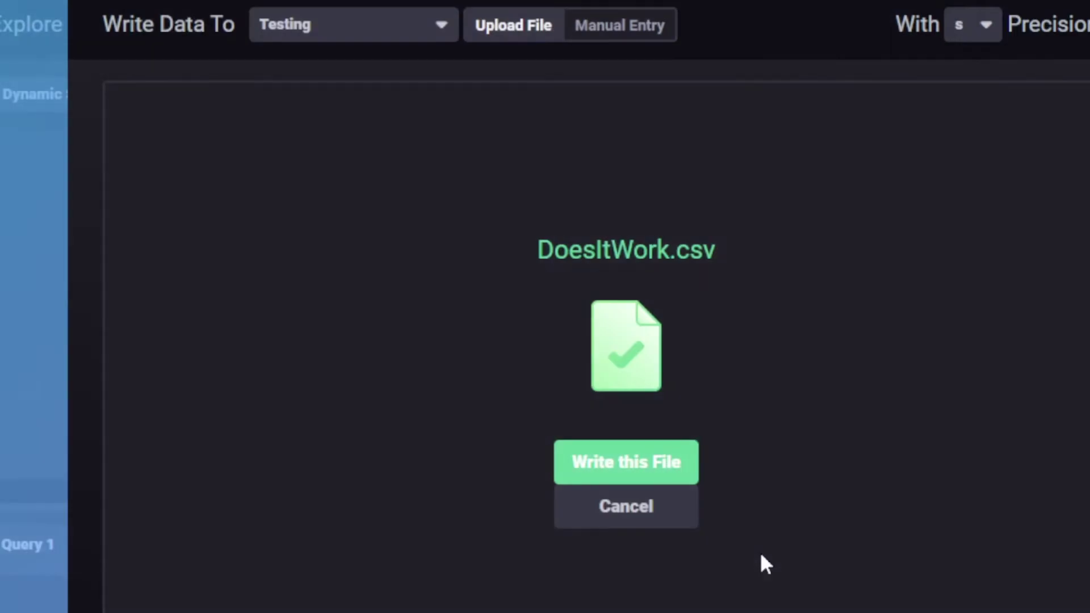
Write the file into Testing and graph ElectricityPrices filtered to Source Nordpool from Testing.autogen.
{"action": "left_click", "coordinate": [638, 471]}
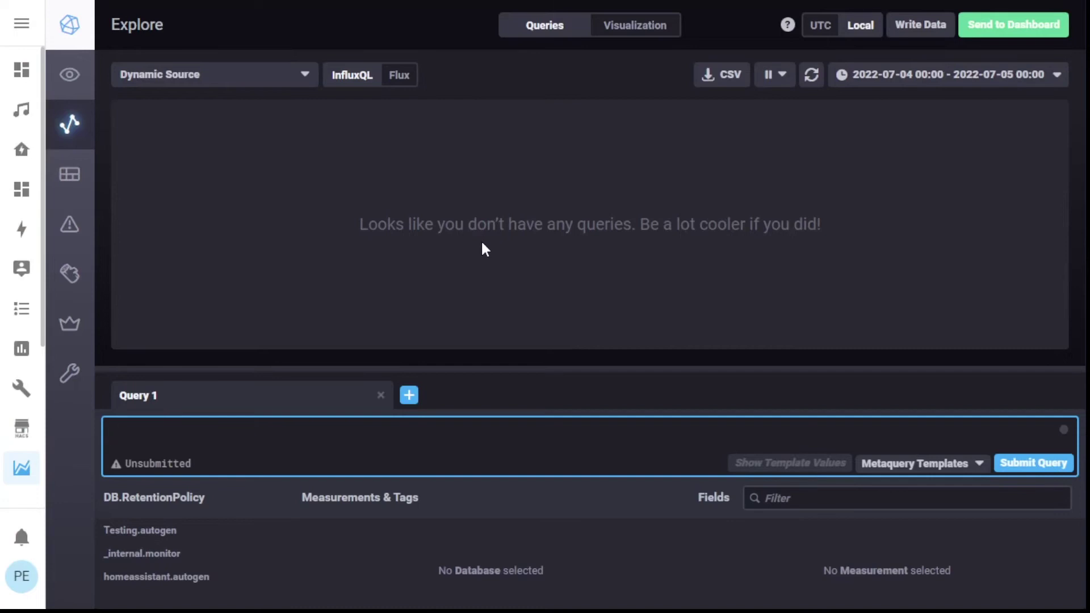
{"action": "left_click", "coordinate": [155, 534]}
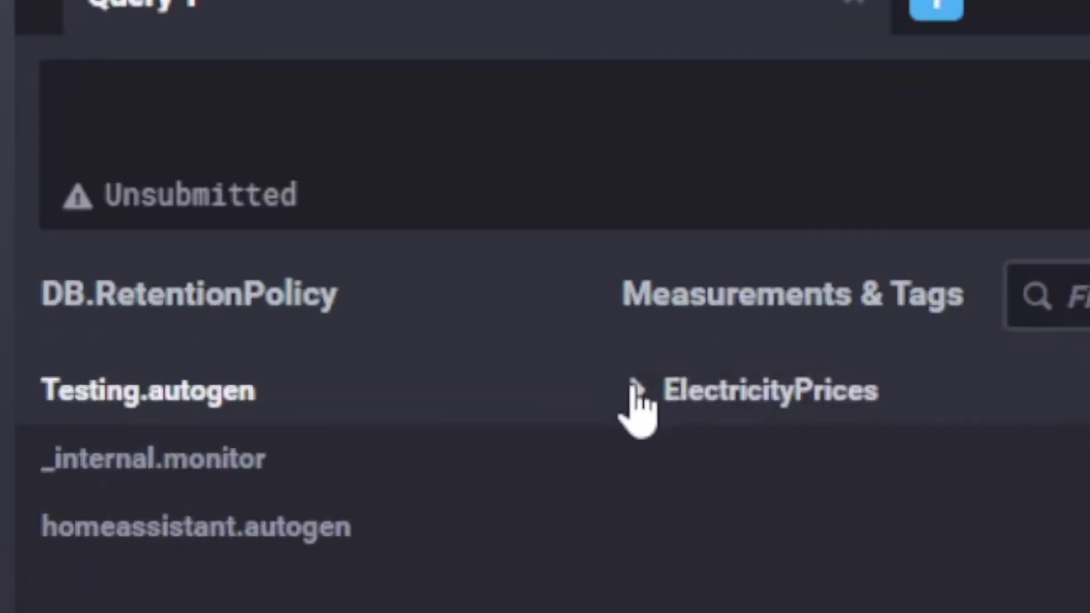
{"action": "left_click", "coordinate": [635, 391]}
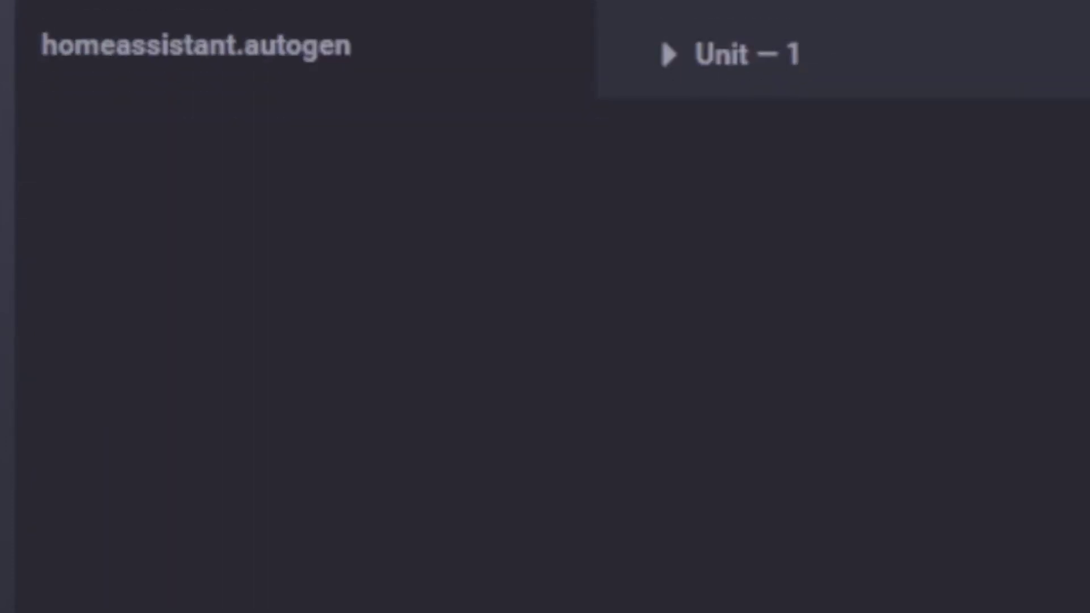
{"action": "left_click", "coordinate": [622, 79]}
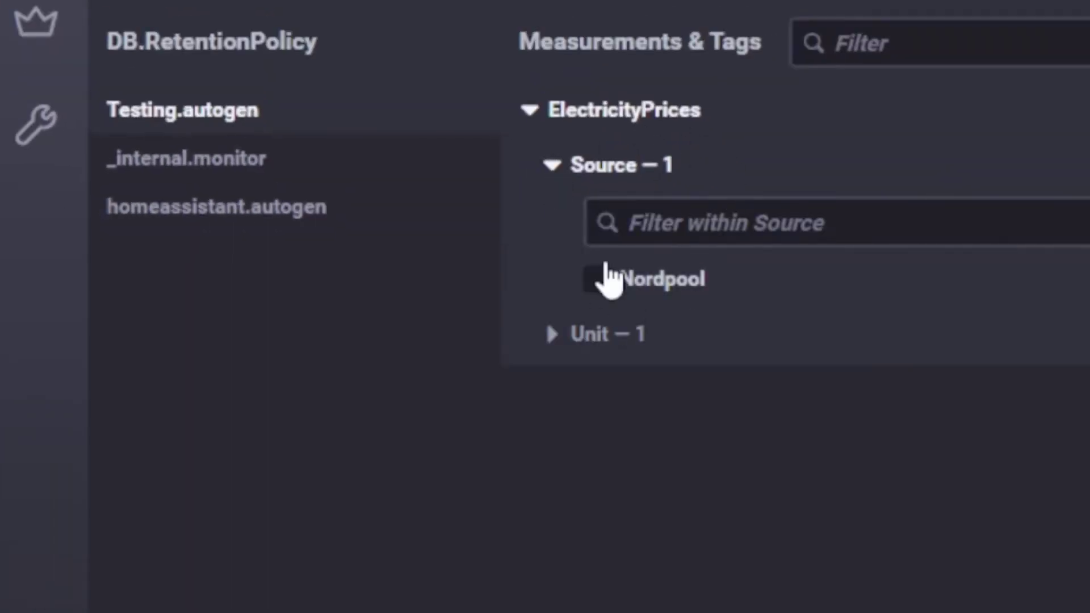
{"action": "left_click", "coordinate": [601, 279]}
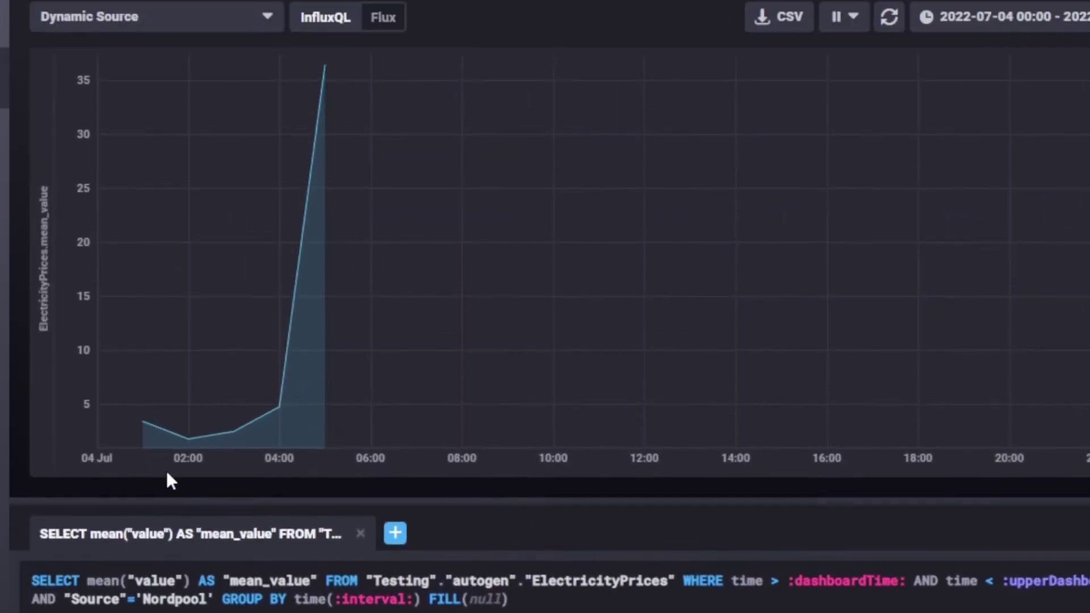
{"action": "mouse_move", "coordinate": [187, 440]}
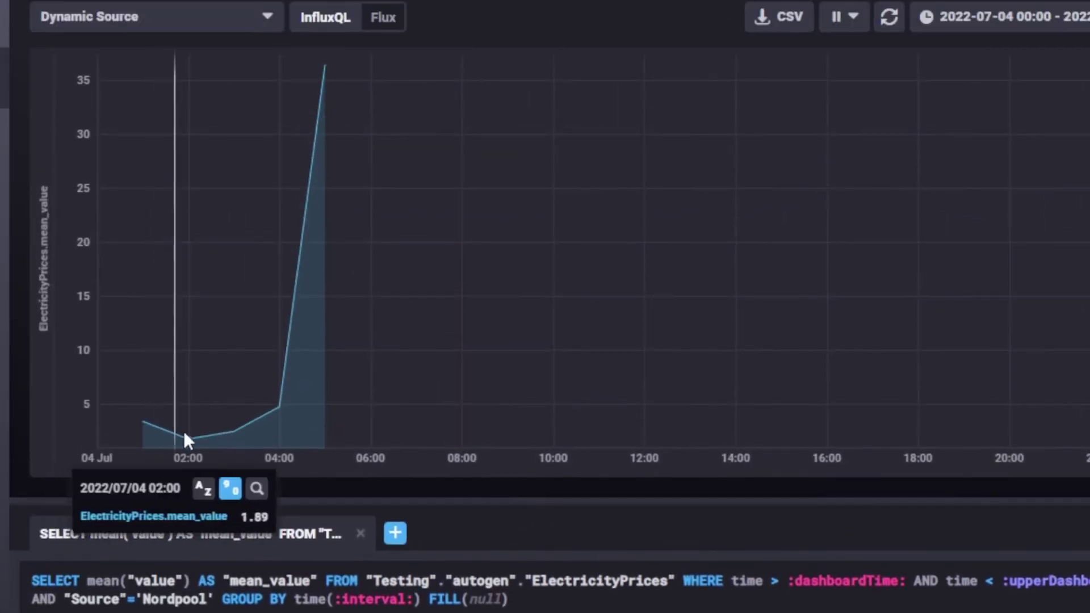